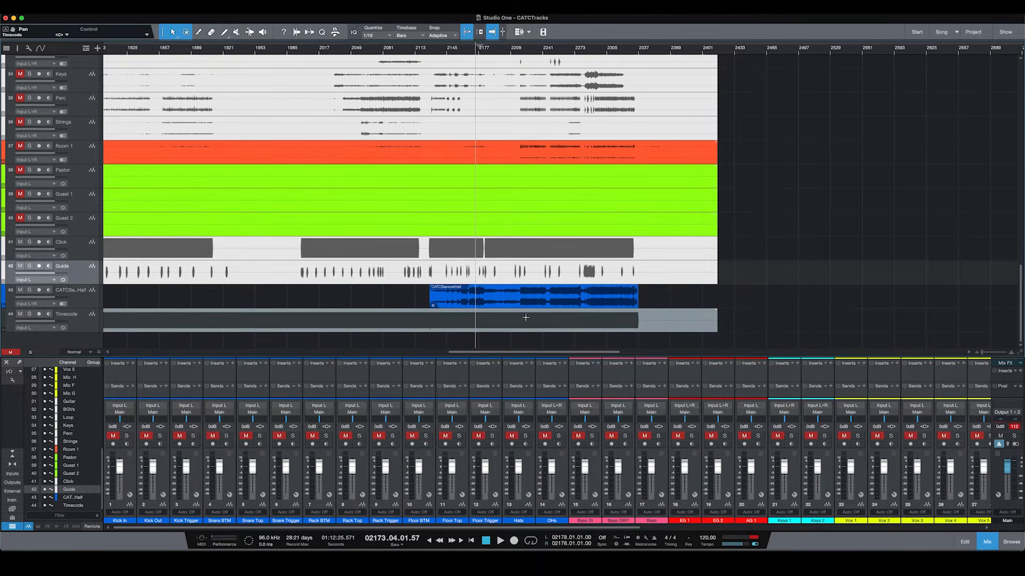
Step: Select the channels from Kick In through Guest 2 and hide them
click(133, 373)
scroll(132, 373, right, 6)
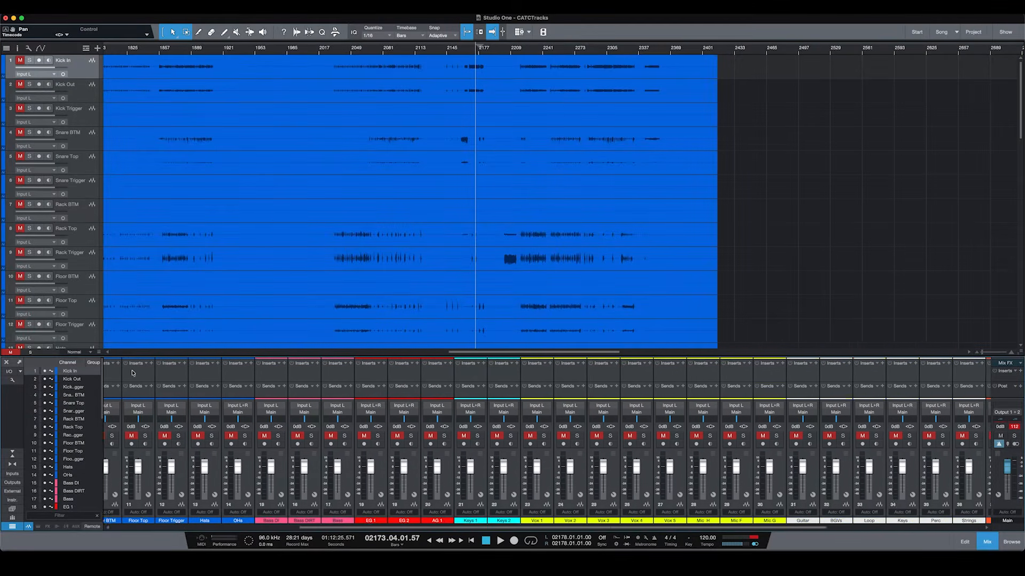
scroll(762, 380, right, 5)
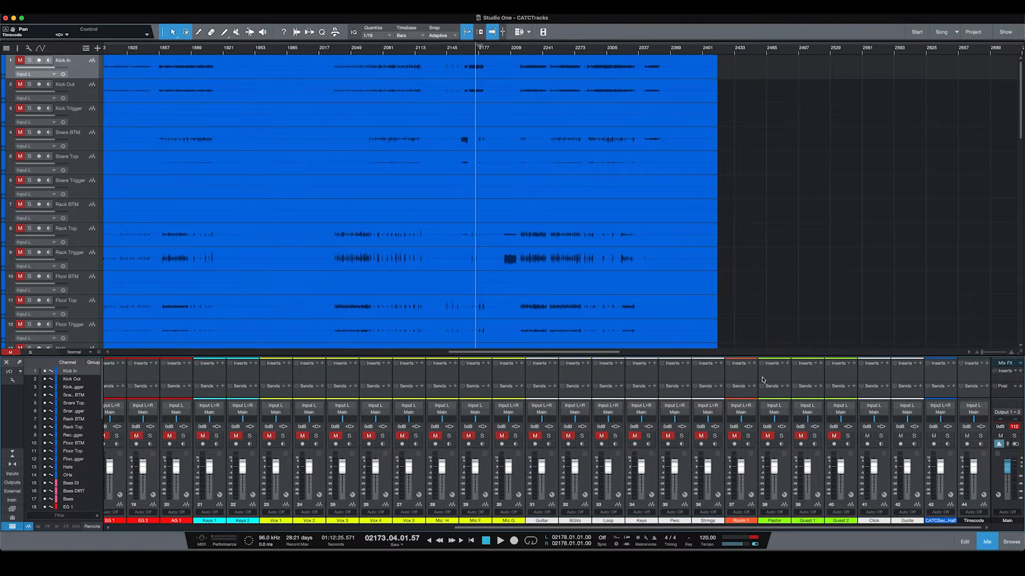
right_click(837, 375)
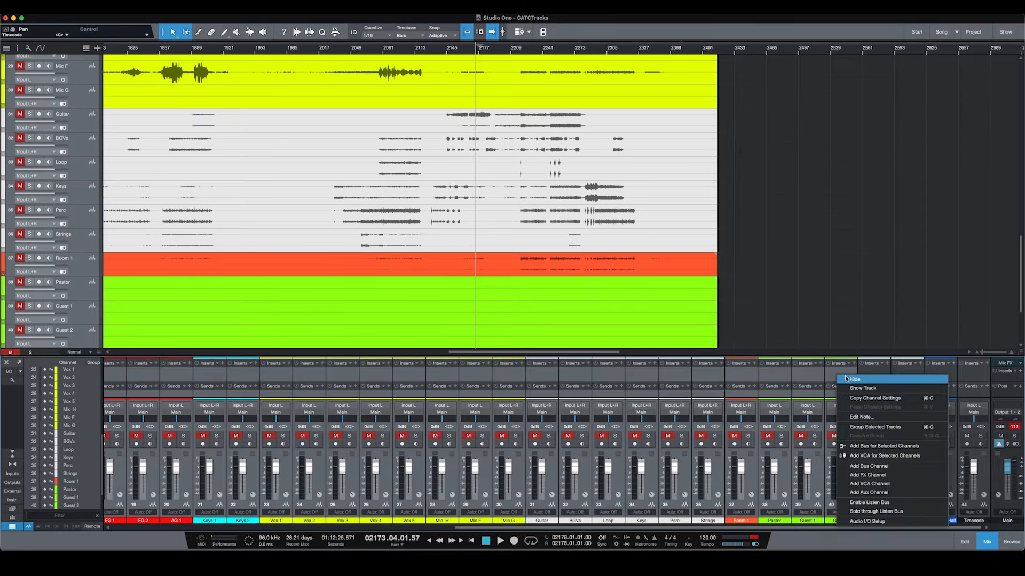
click(853, 378)
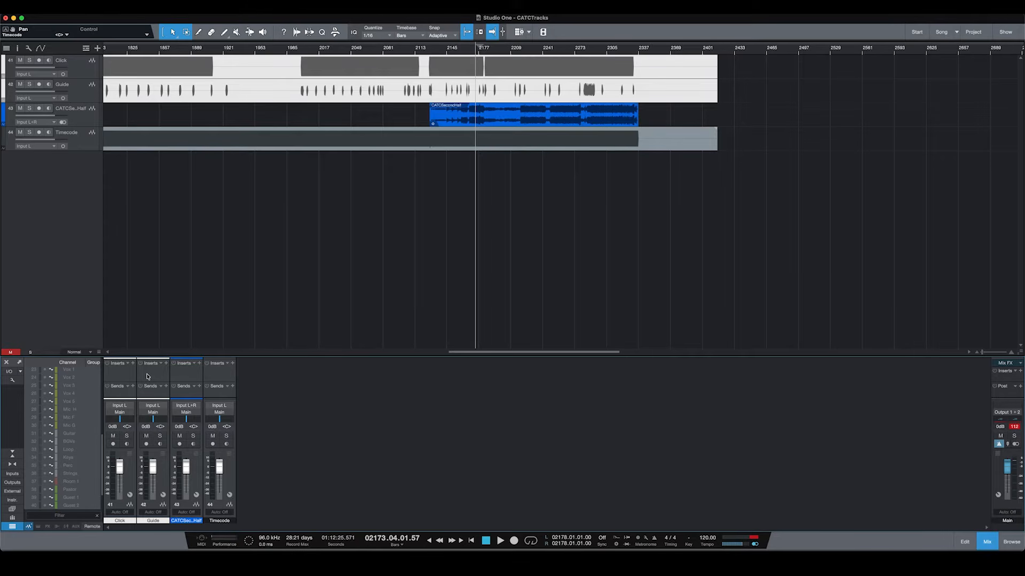
Step: Select each remaining track in turn: CATCSecondHalf, Guide, Click and Timecode
click(188, 372)
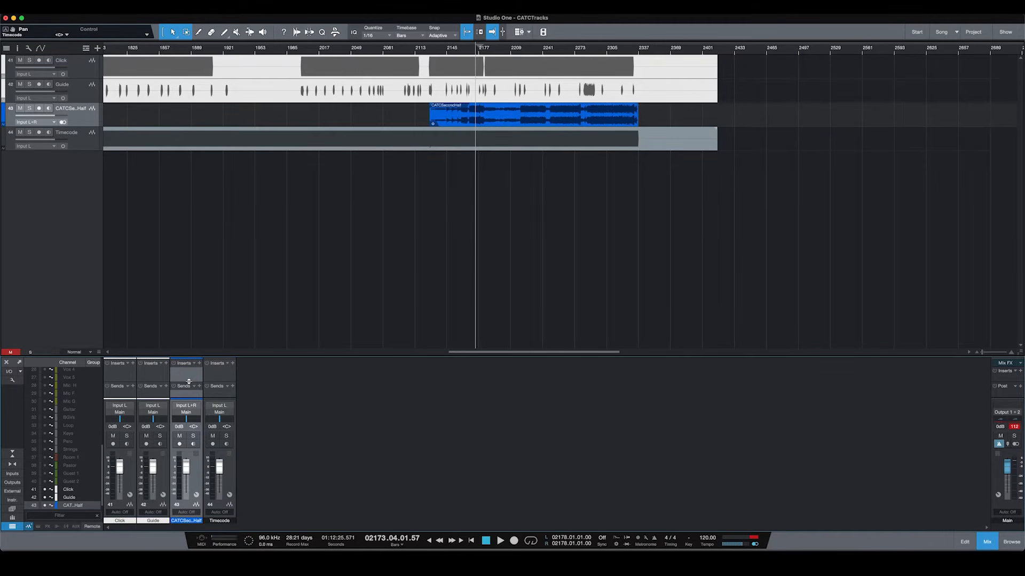
click(150, 378)
click(125, 380)
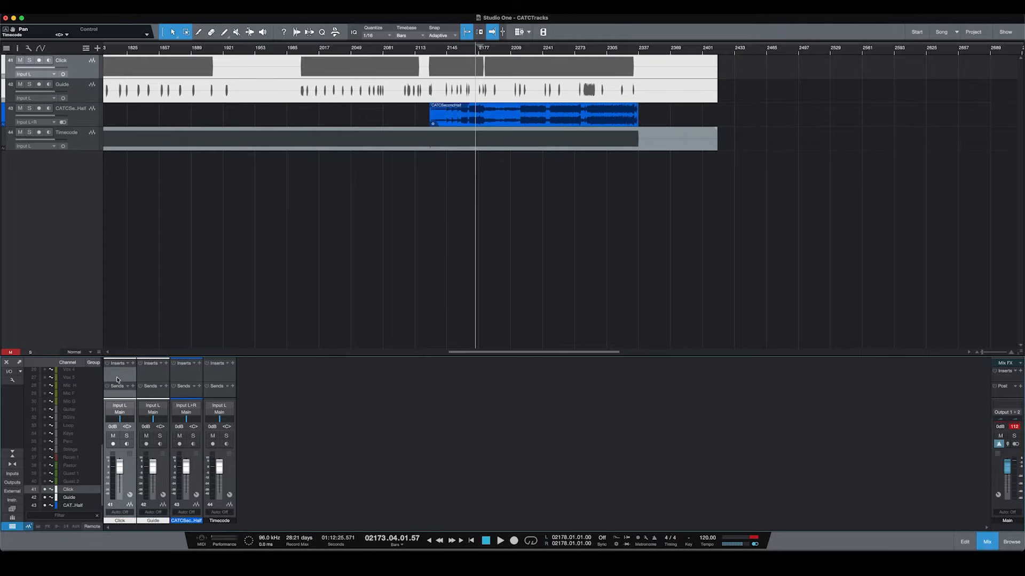
click(148, 378)
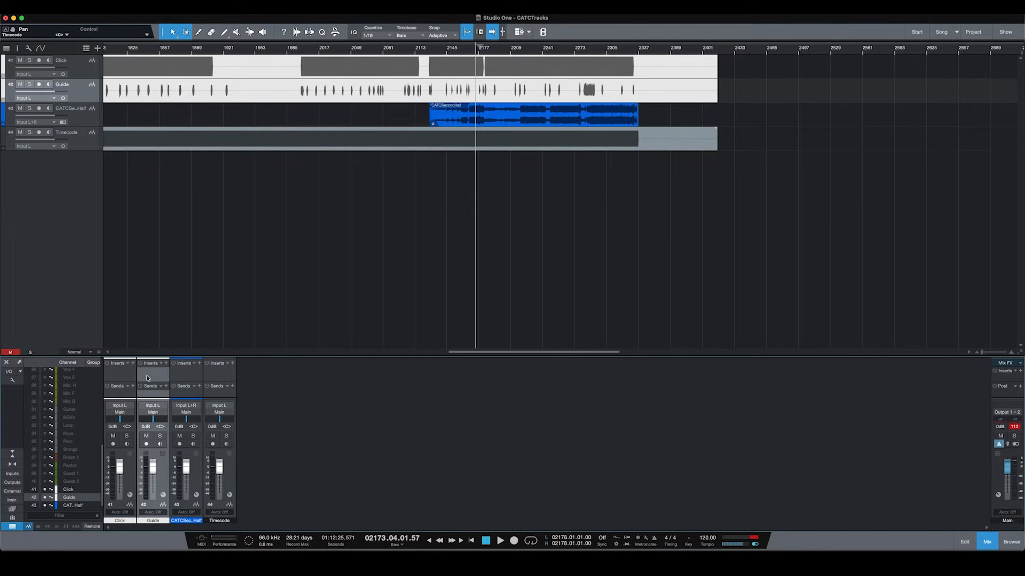
click(208, 379)
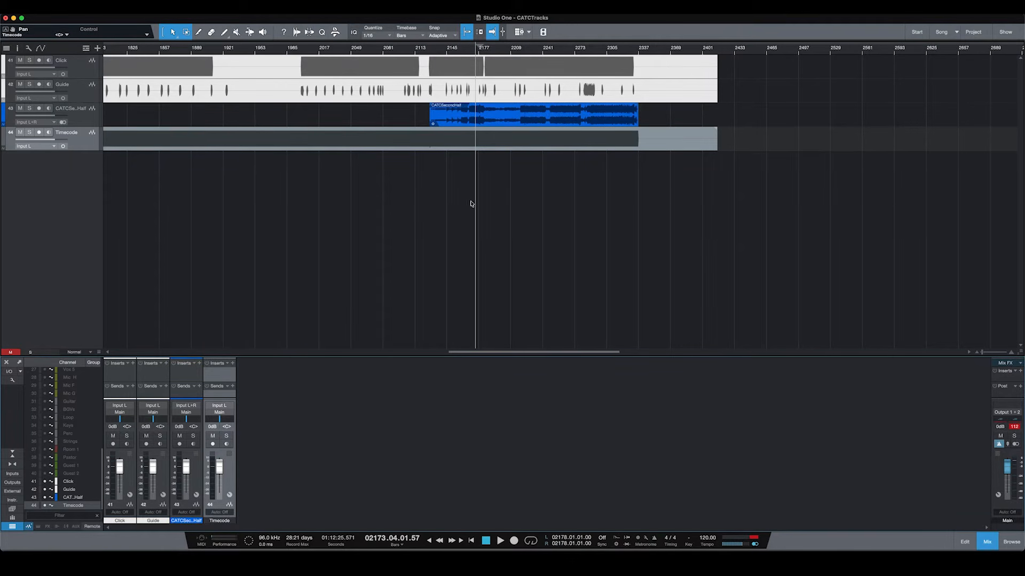
Step: Zoom the timeline in and back out until bars 1537–3073 are in view
scroll(472, 52, up, 3)
scroll(472, 52, up, 5)
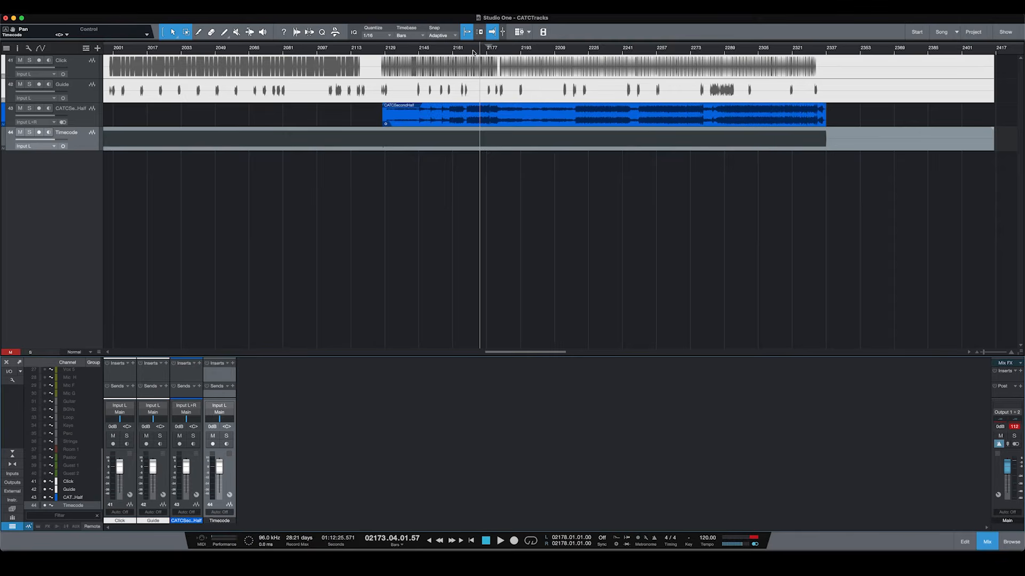
scroll(472, 52, down, 4)
scroll(473, 51, down, 4)
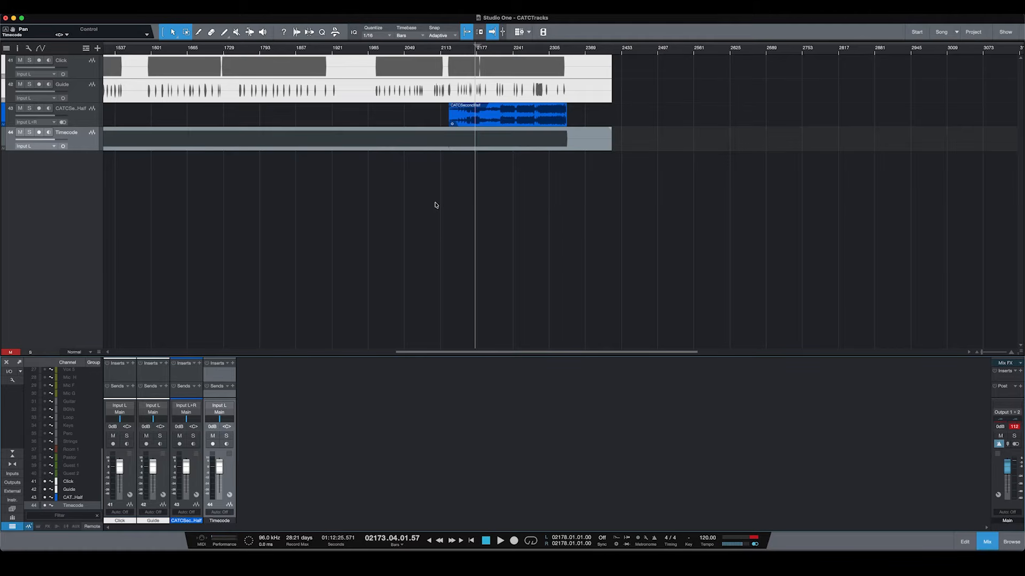
Step: In Song Setup, add a mono output named Timecode on Scarlett 8i6 output 3 and apply
key(super+comma)
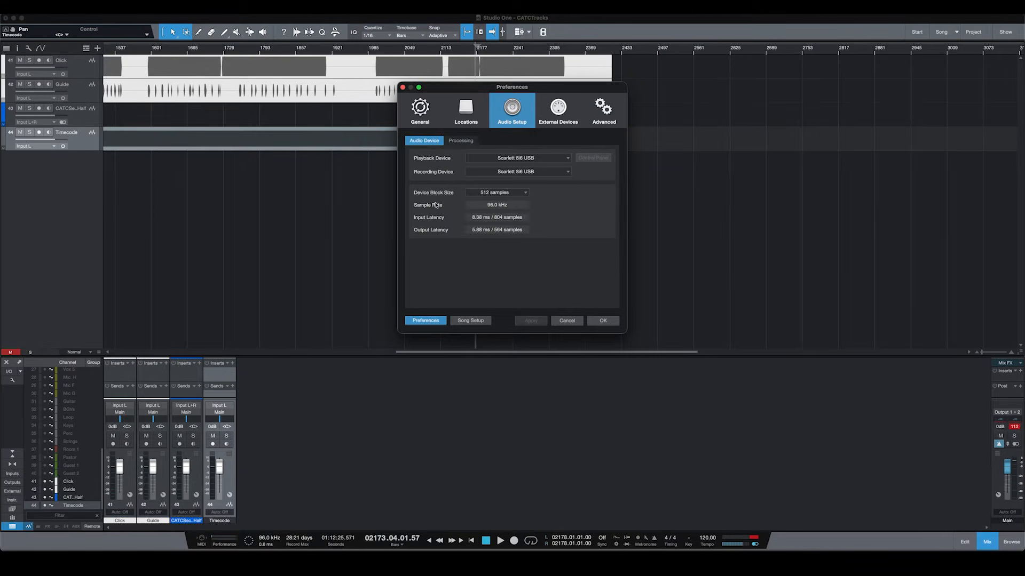
click(470, 320)
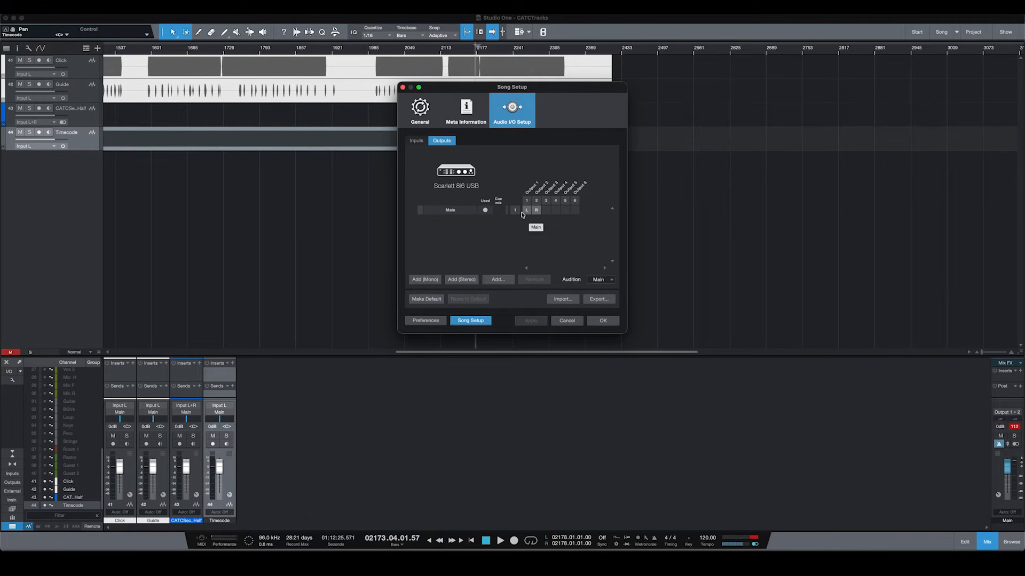
click(427, 281)
double_click(468, 221)
text(Timecode)
key(Return)
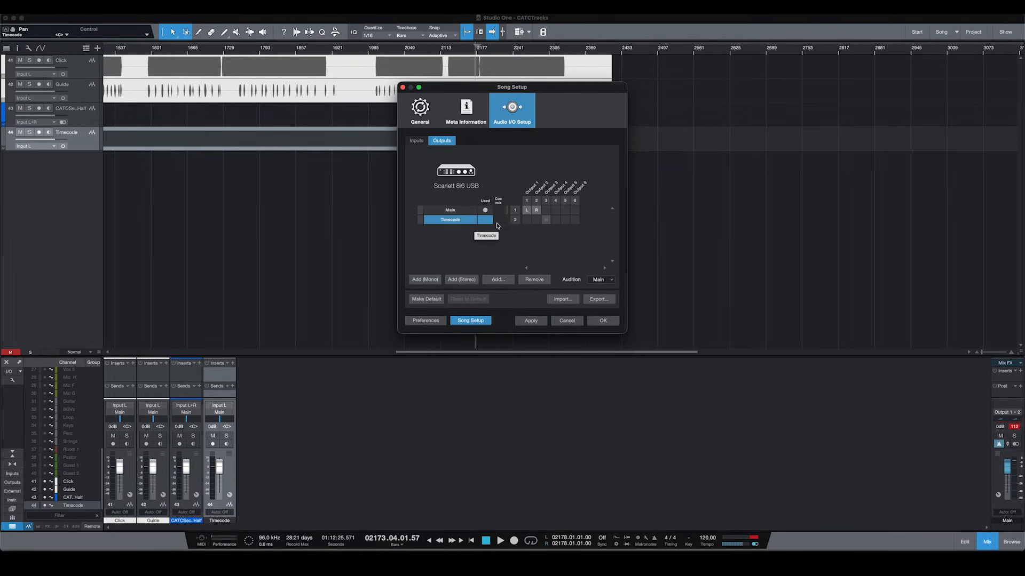
click(531, 321)
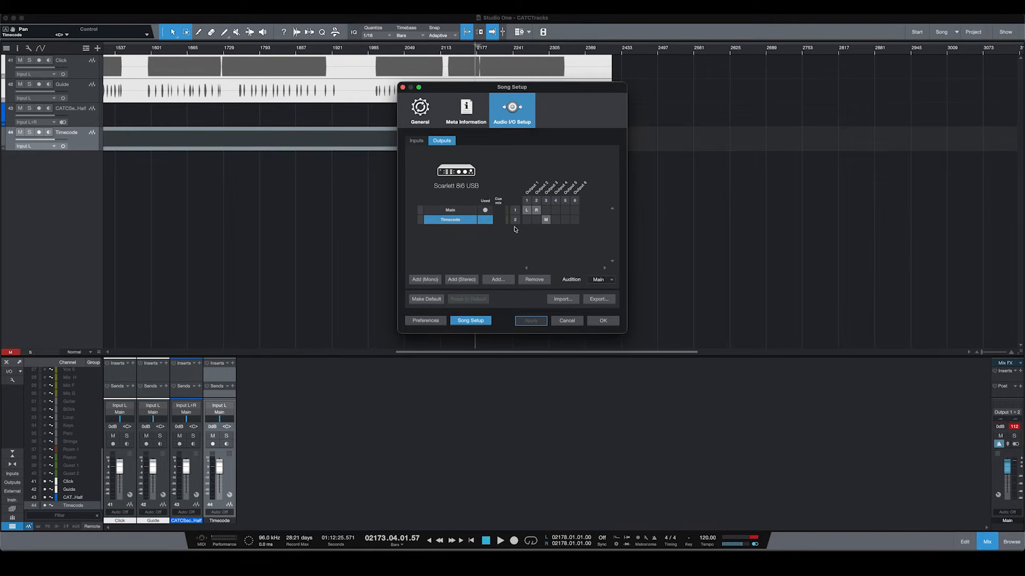
click(603, 322)
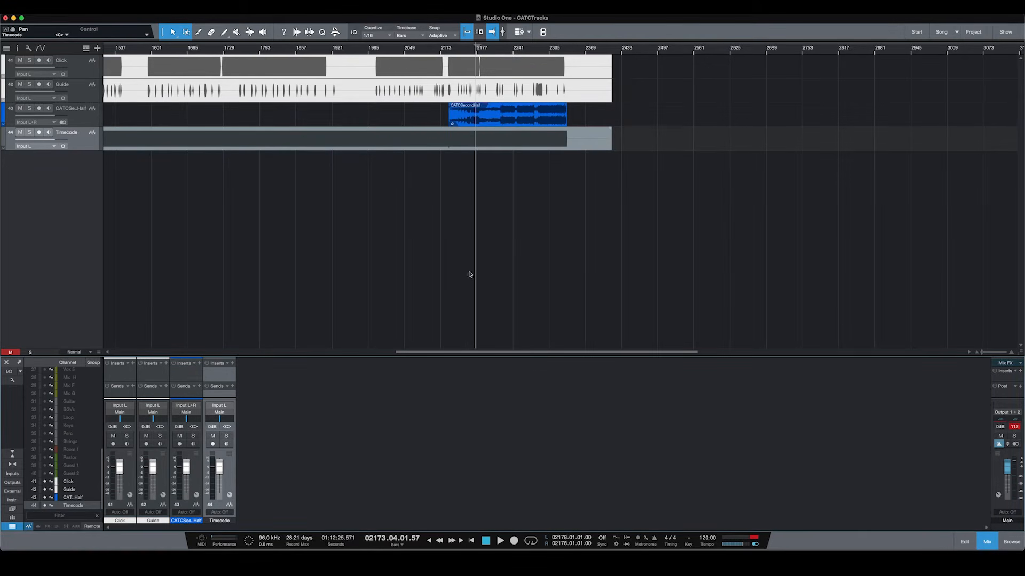
Step: Change the Timecode channel's mixer output from Main to the Timecode output
click(219, 412)
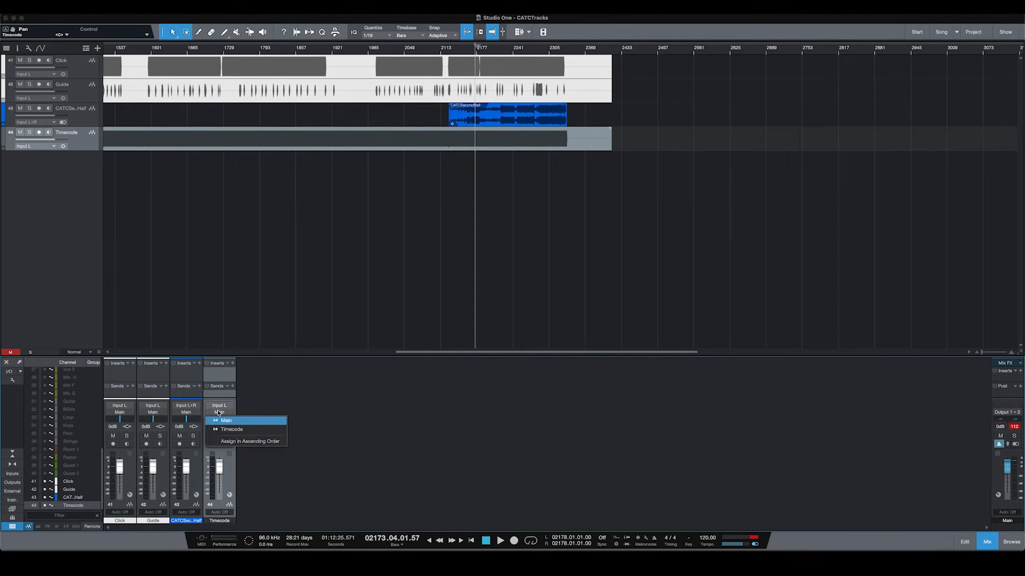
click(231, 429)
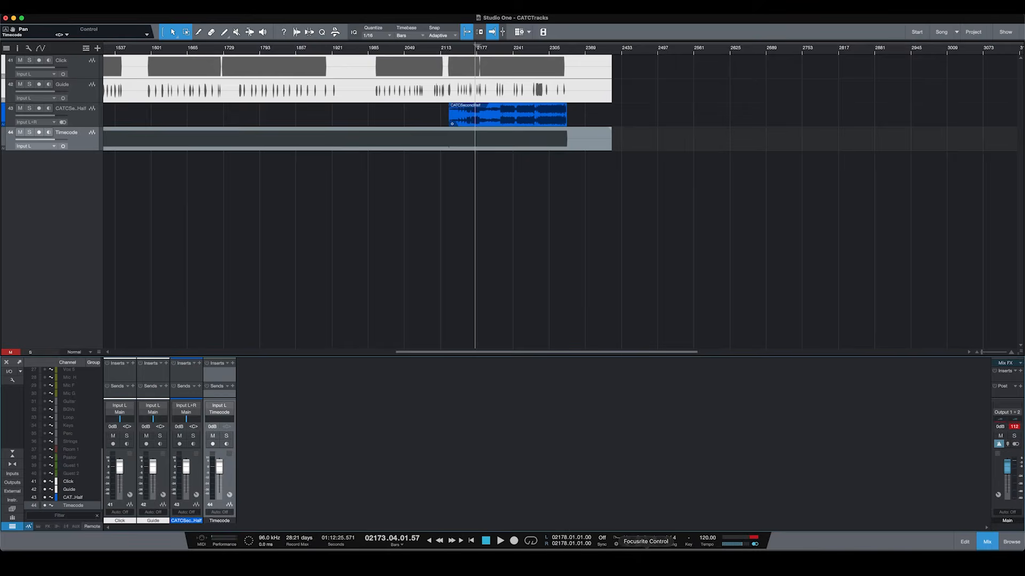
Step: In Focusrite Control, set the Line Outputs 3-4 source to Playback (DAW) 3-4, then return to Studio One
click(646, 563)
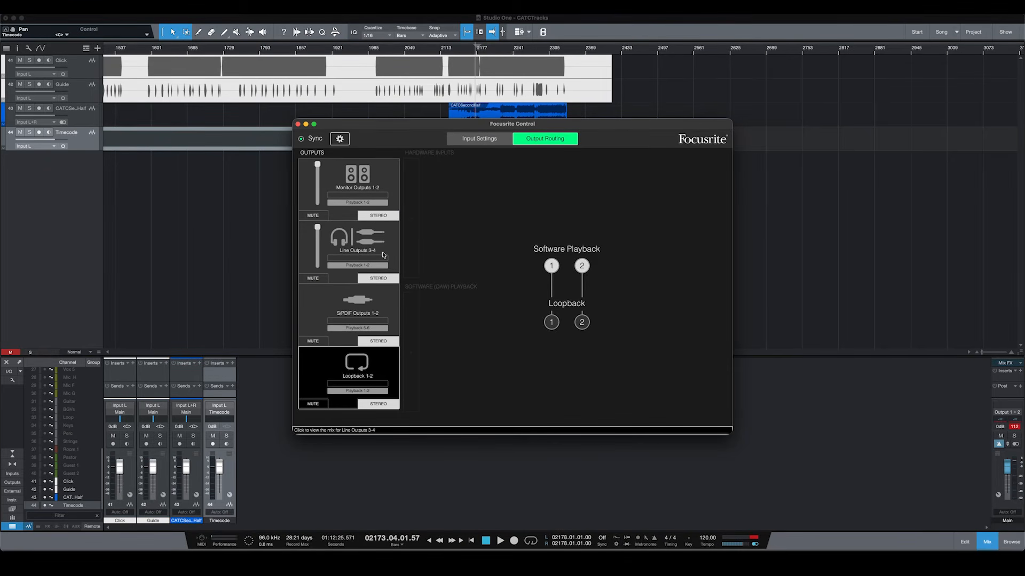
click(357, 266)
mouse_move(363, 273)
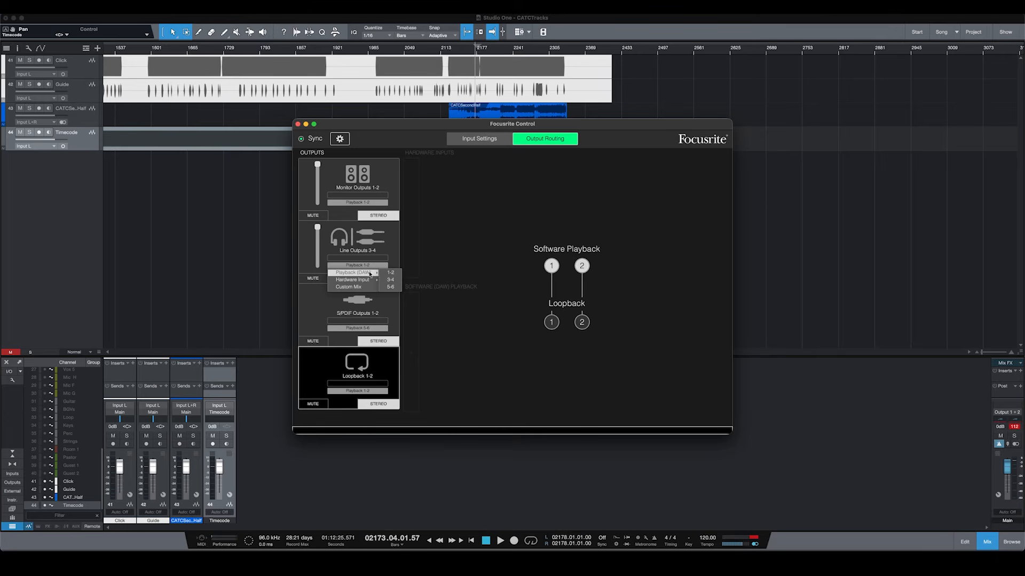
click(388, 280)
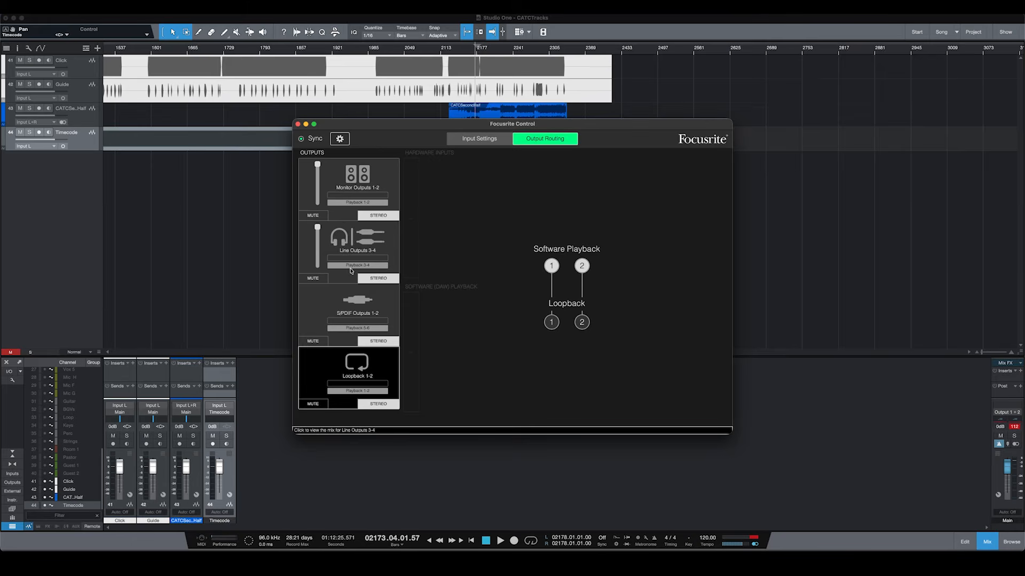
click(239, 237)
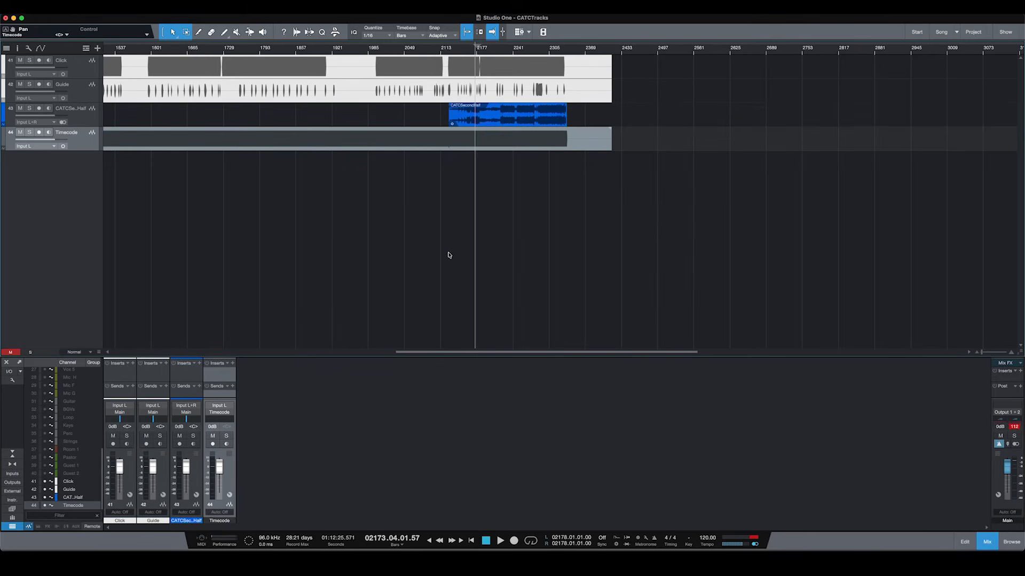
Step: Play the session, soloing Click briefly, and stop with MA at 12:01:11.08 on cue 7
key(space)
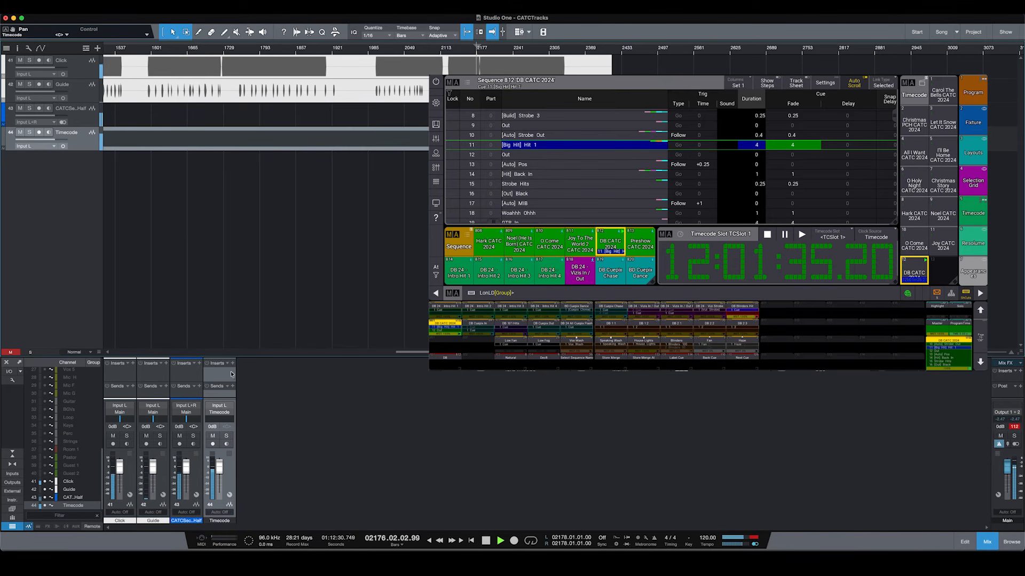
click(127, 437)
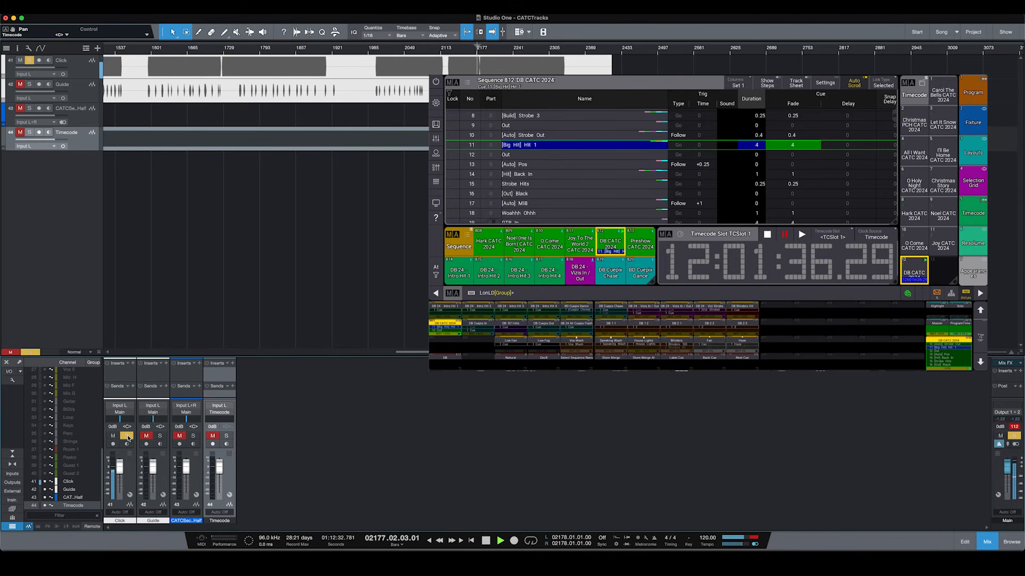
click(127, 437)
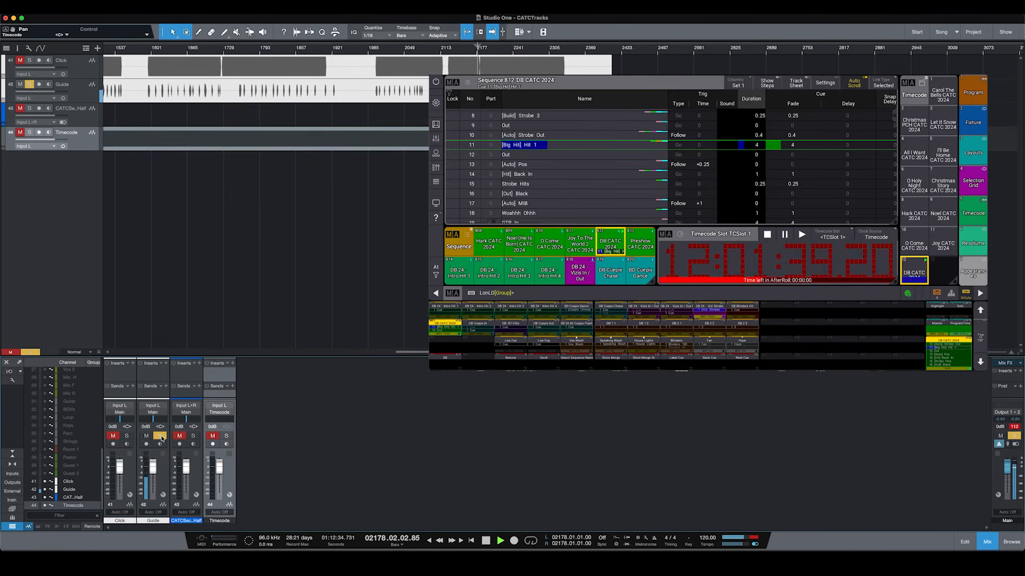
key(space)
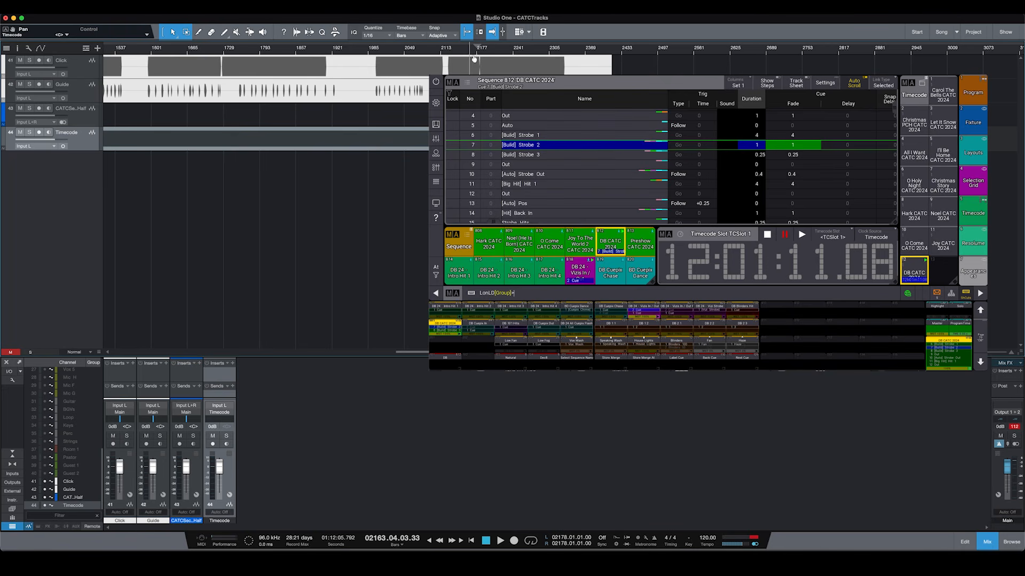
Step: Relocate playback to bars 2241, 2268 and about 2200, stopping with MA on cue 20
click(520, 54)
key(space)
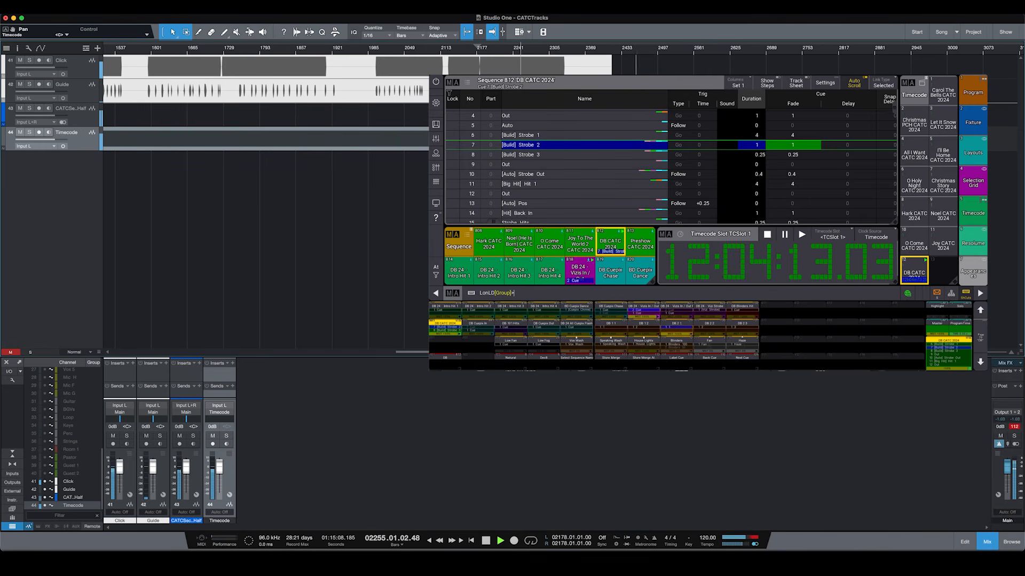
scroll(534, 44, up, 2)
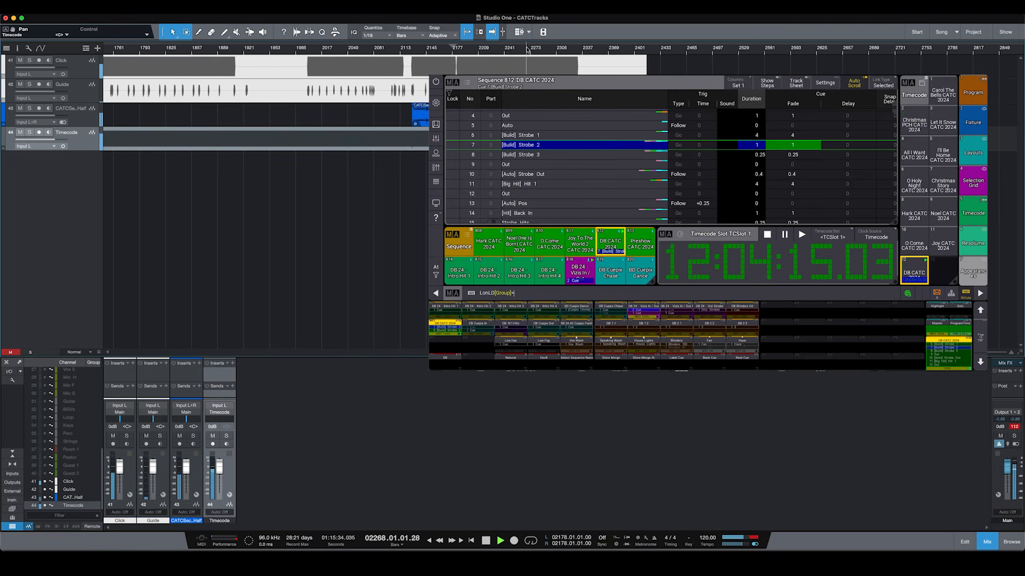
click(532, 52)
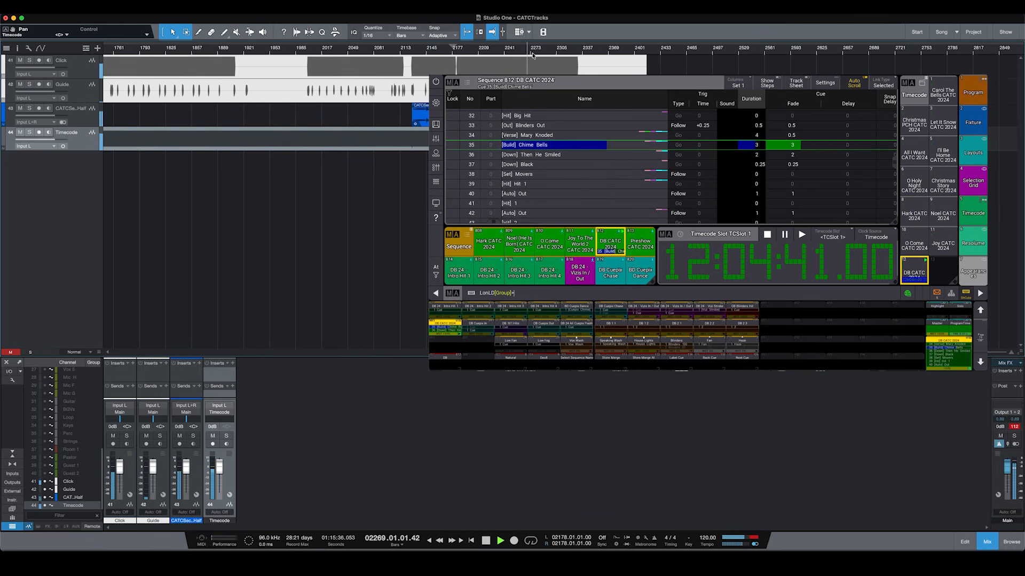
key(space)
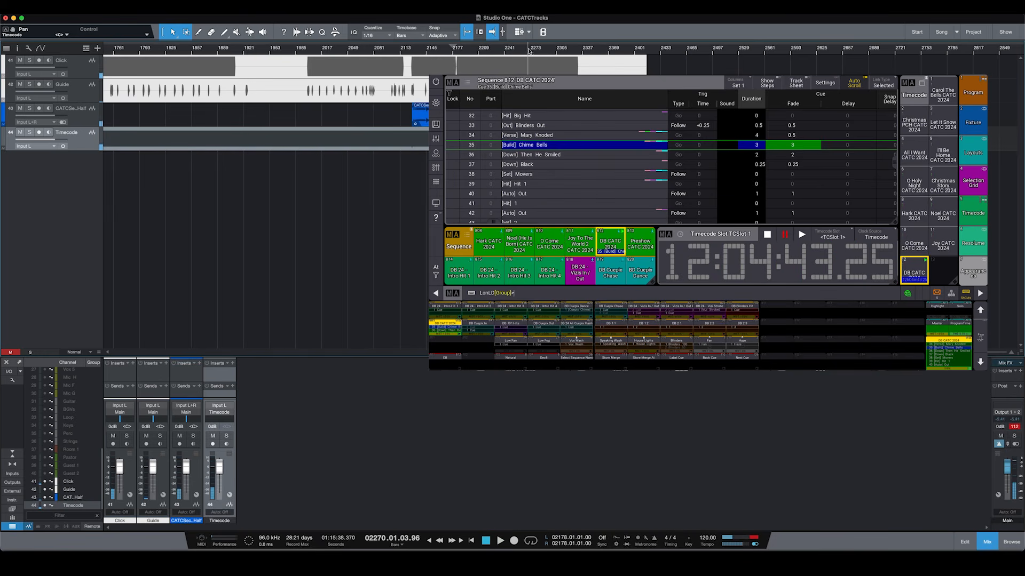
click(471, 52)
key(space)
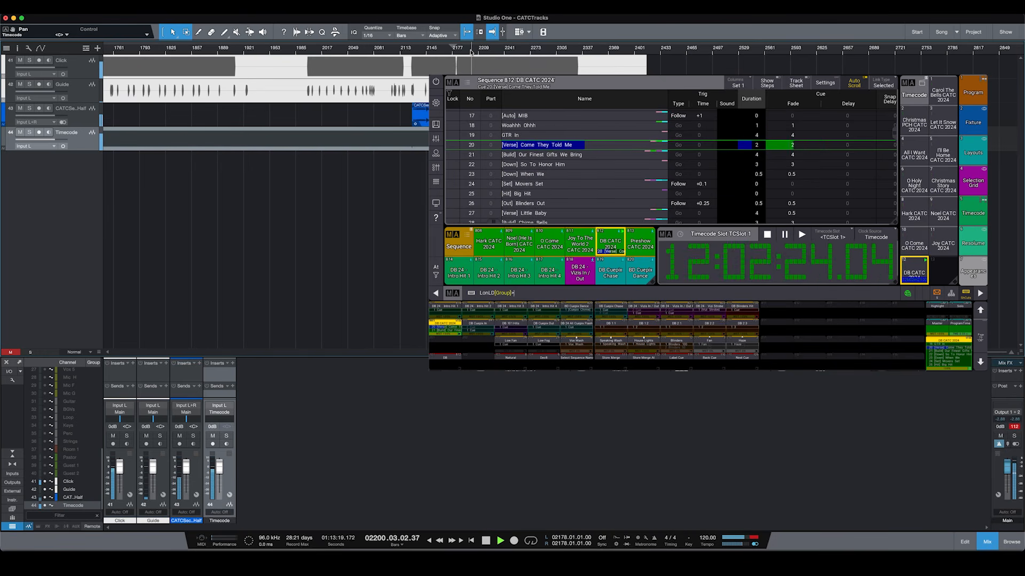
key(space)
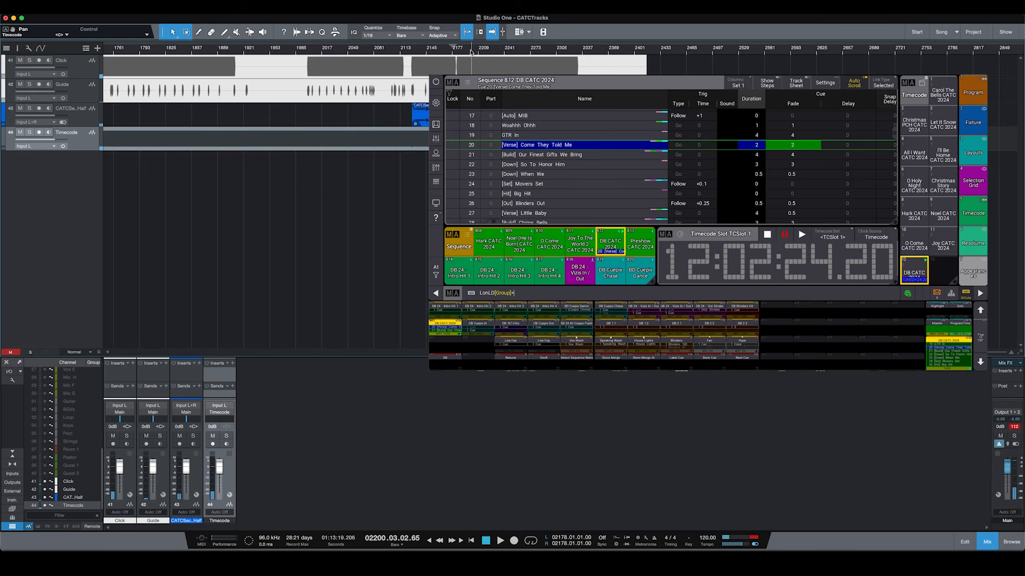